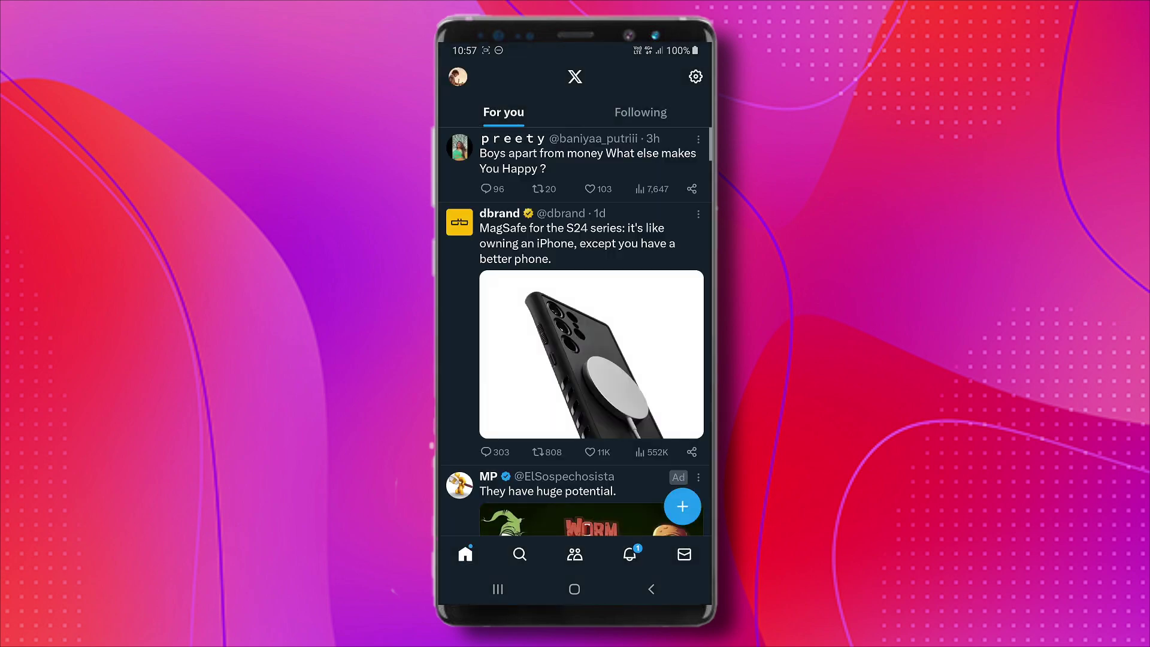
- Use the avatar side drawer to reach your own X profile page
left_click(459, 77)
left_click_drag(666, 314, 503, 315)
left_click(459, 76)
- Start editing the profile, bring up the profile-photo options, then leave X for the home screen
left_click(662, 168)
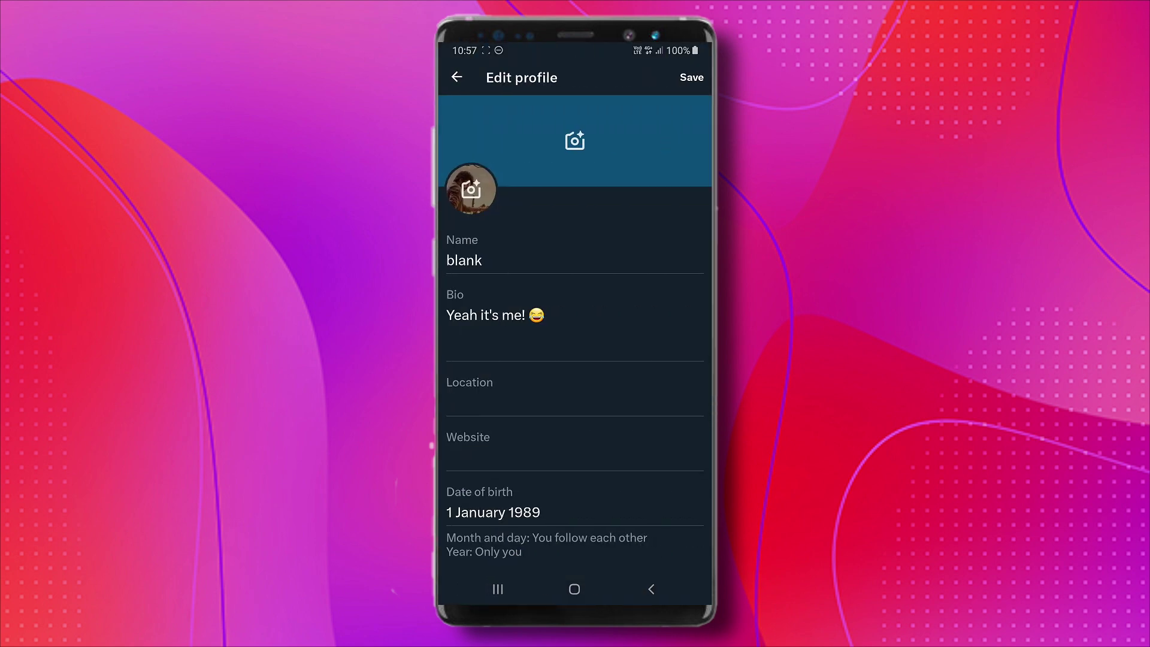
left_click(471, 189)
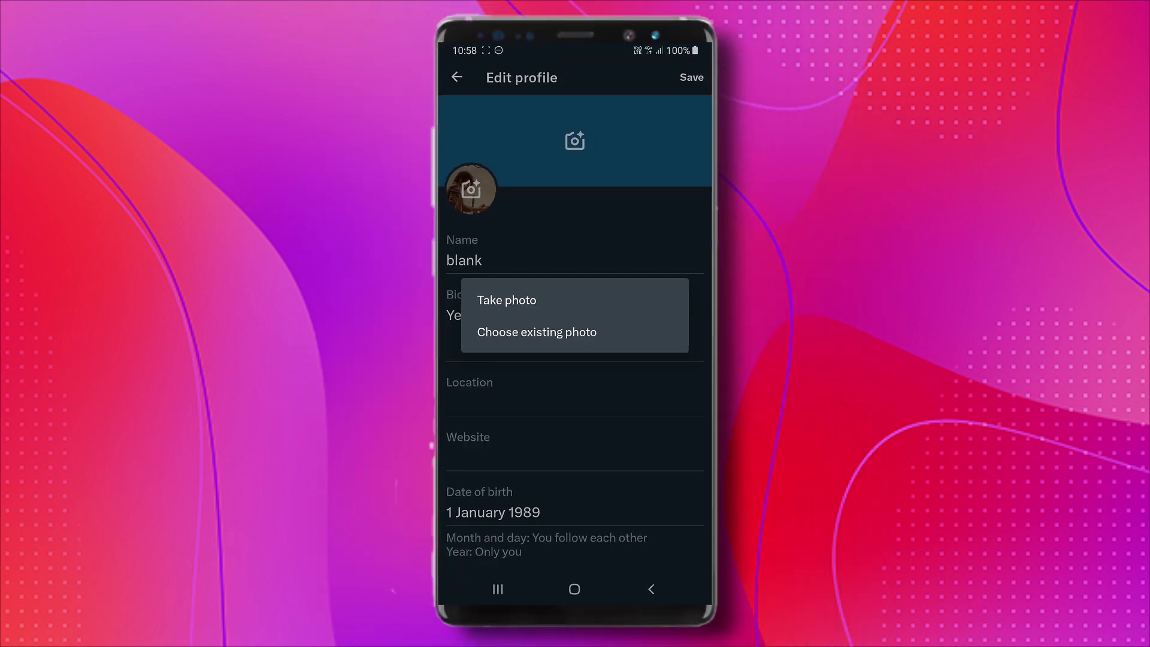
left_click(574, 589)
- Search Google for 'twitter default profile picture' and open the grey silhouette image's download options
left_click(575, 463)
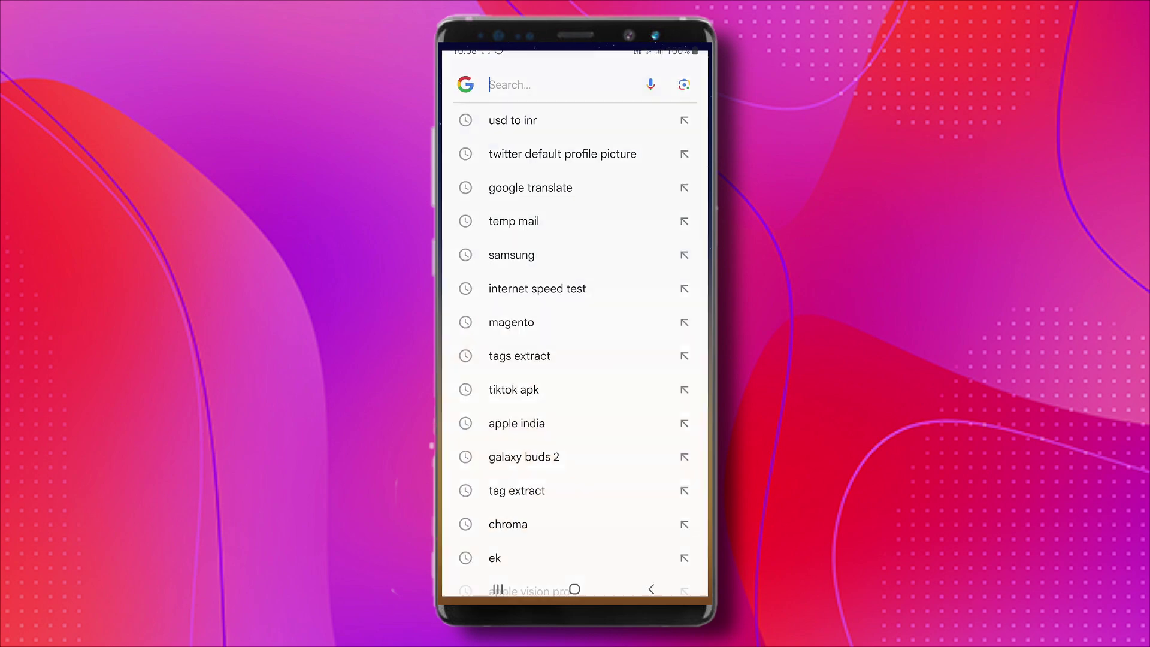
type("twi")
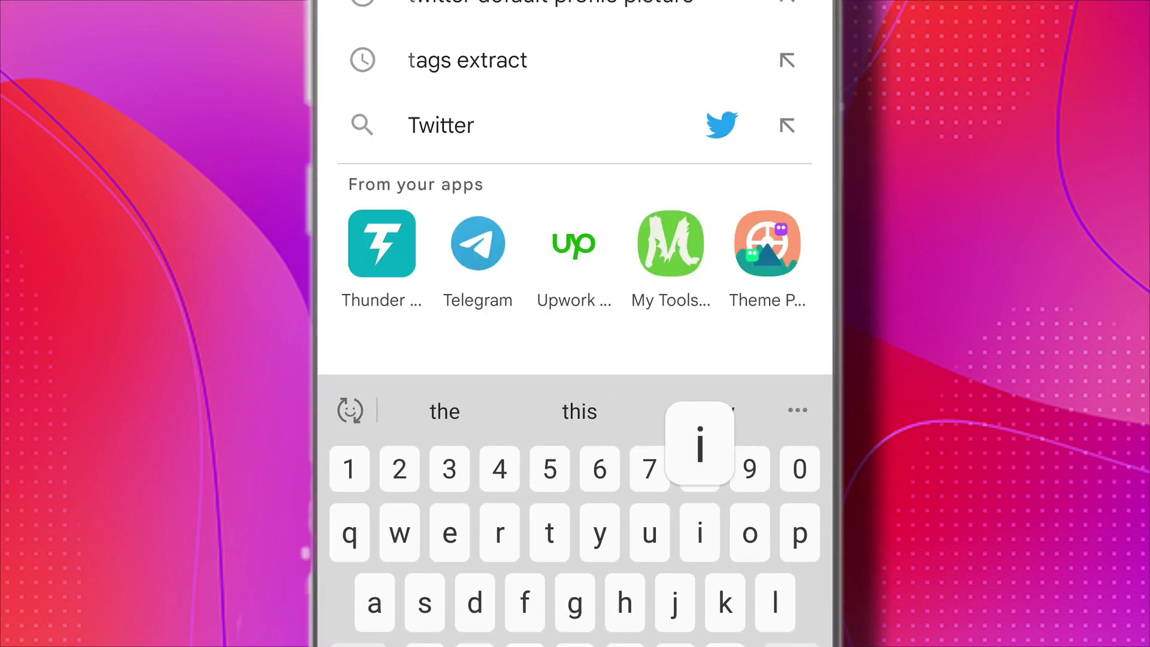
type("tter")
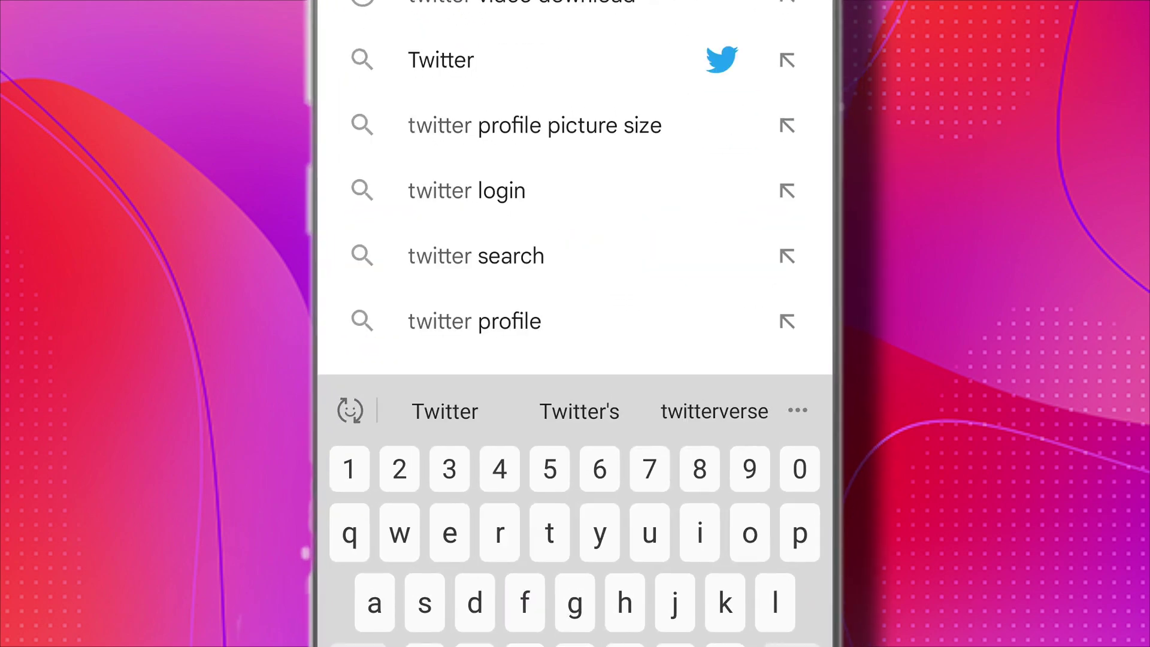
type(" default profile picture")
key("Return")
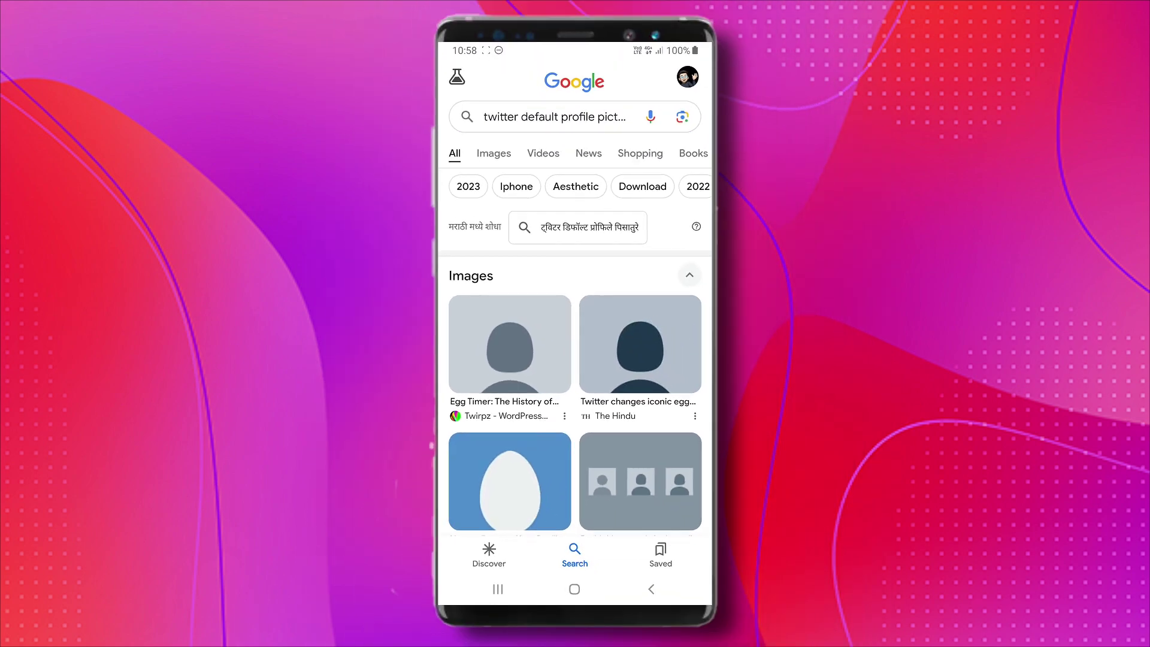
left_click(510, 346)
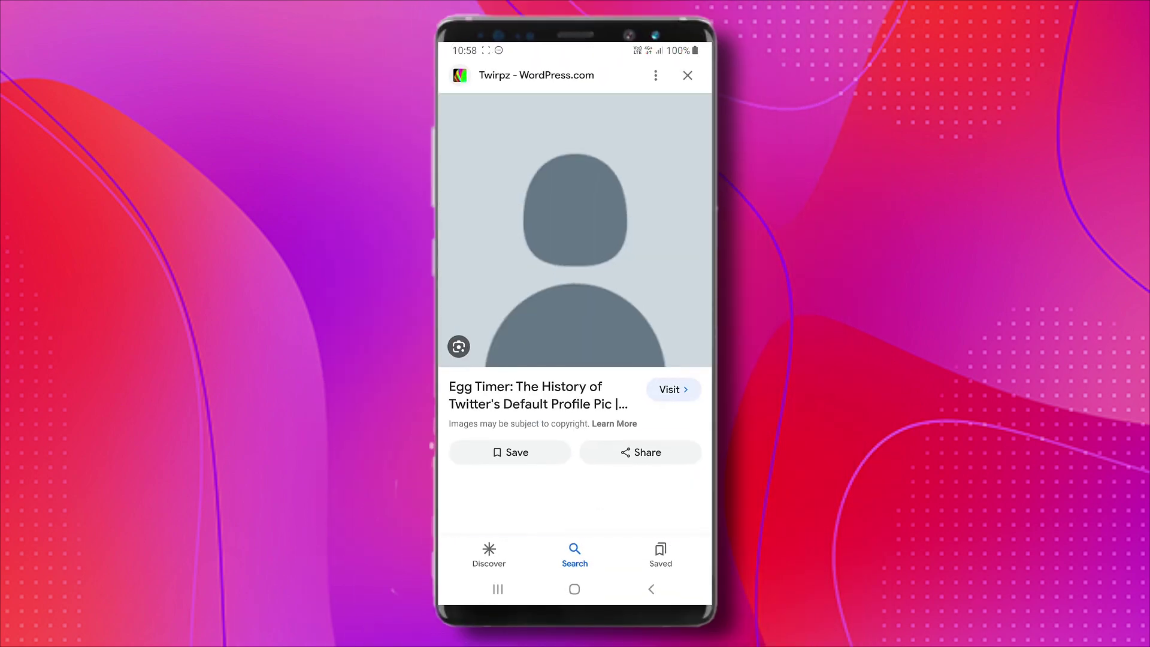
left_click(575, 235)
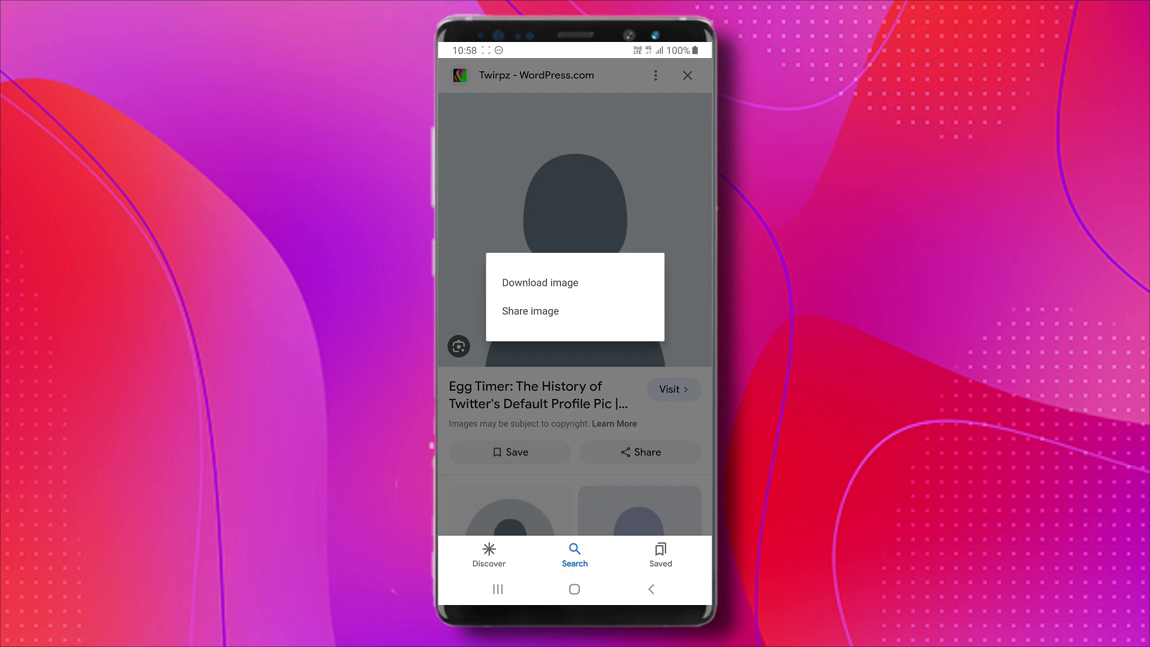
- Download the silhouette image and return to X's profile editor through Recents
left_click(575, 589)
left_click(497, 589)
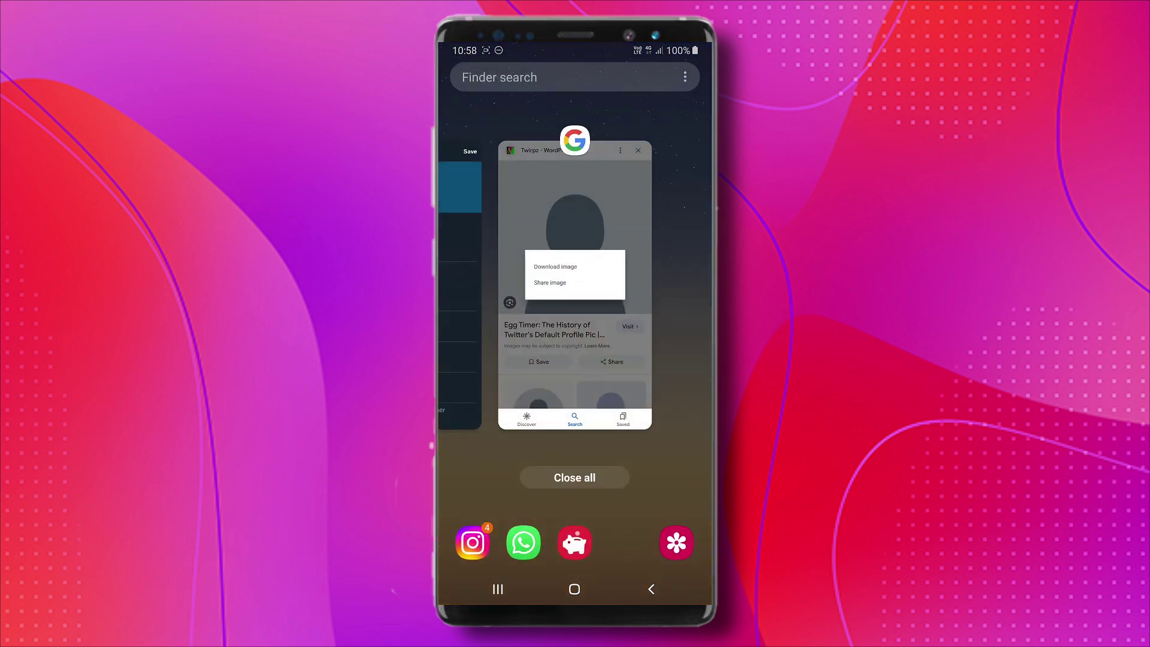
left_click_drag(503, 269, 648, 270)
left_click(575, 270)
- Make the downloaded silhouette the profile photo, save, and decline announcing it
left_click(472, 190)
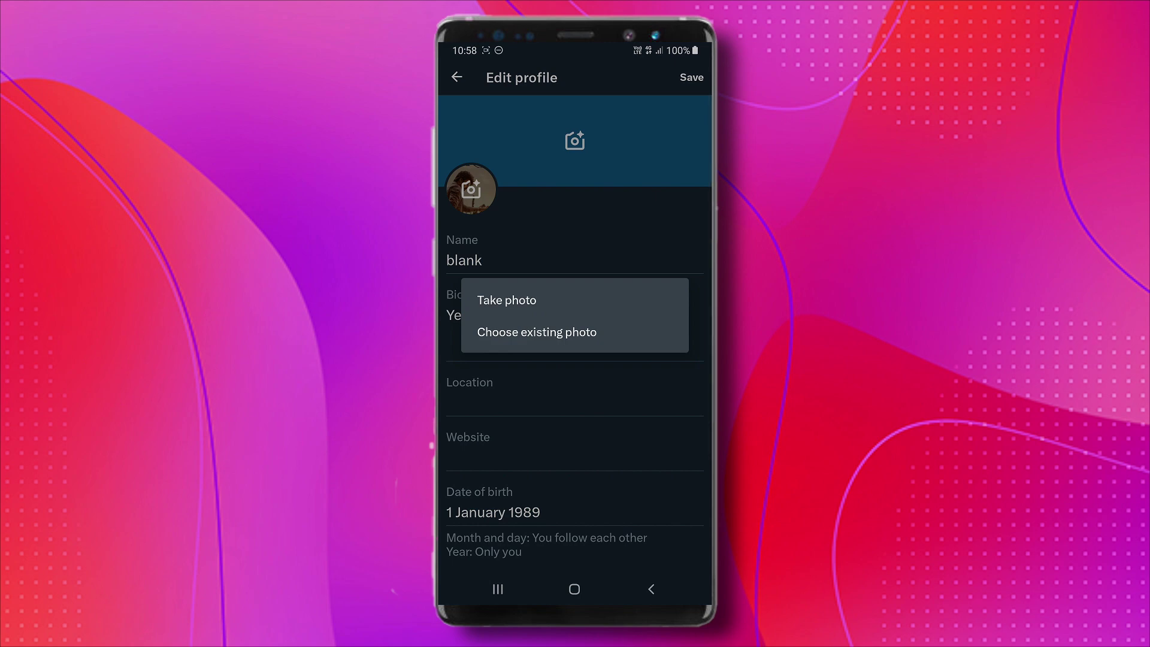
left_click(537, 331)
left_click(651, 588)
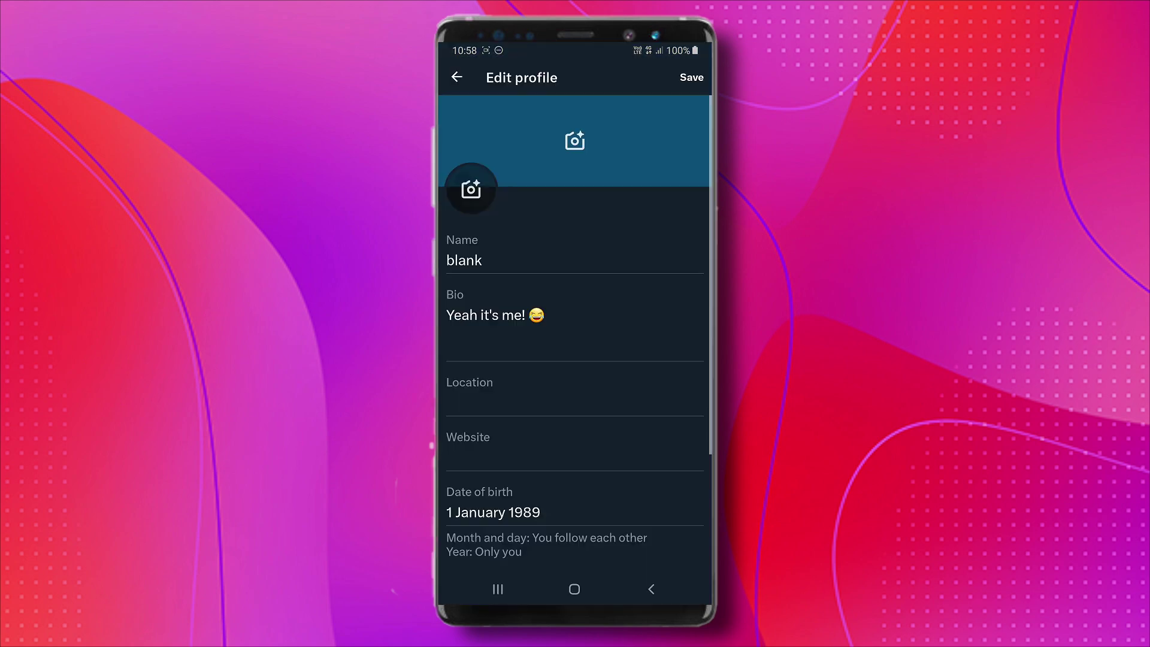
left_click(689, 72)
left_click(691, 77)
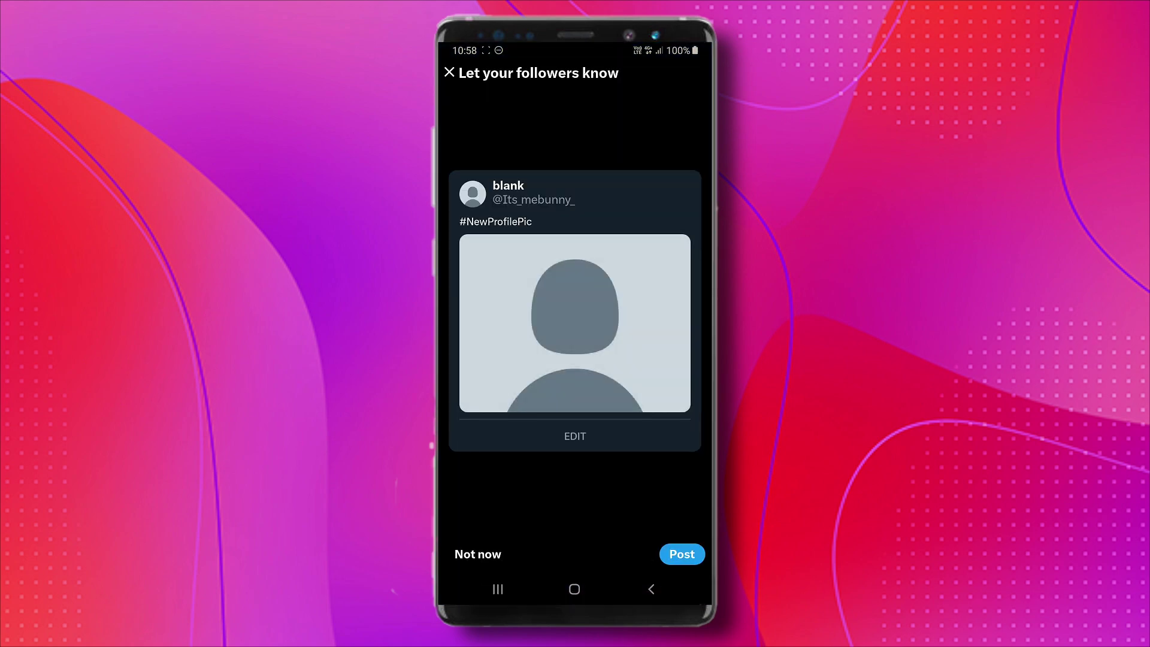
left_click(477, 555)
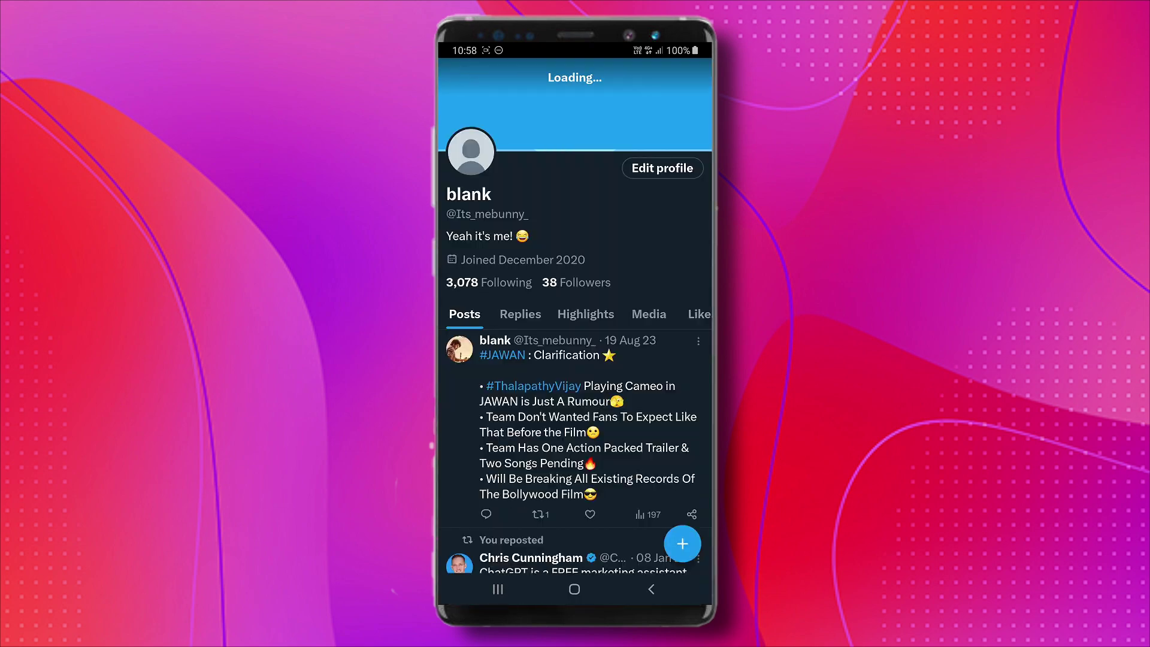